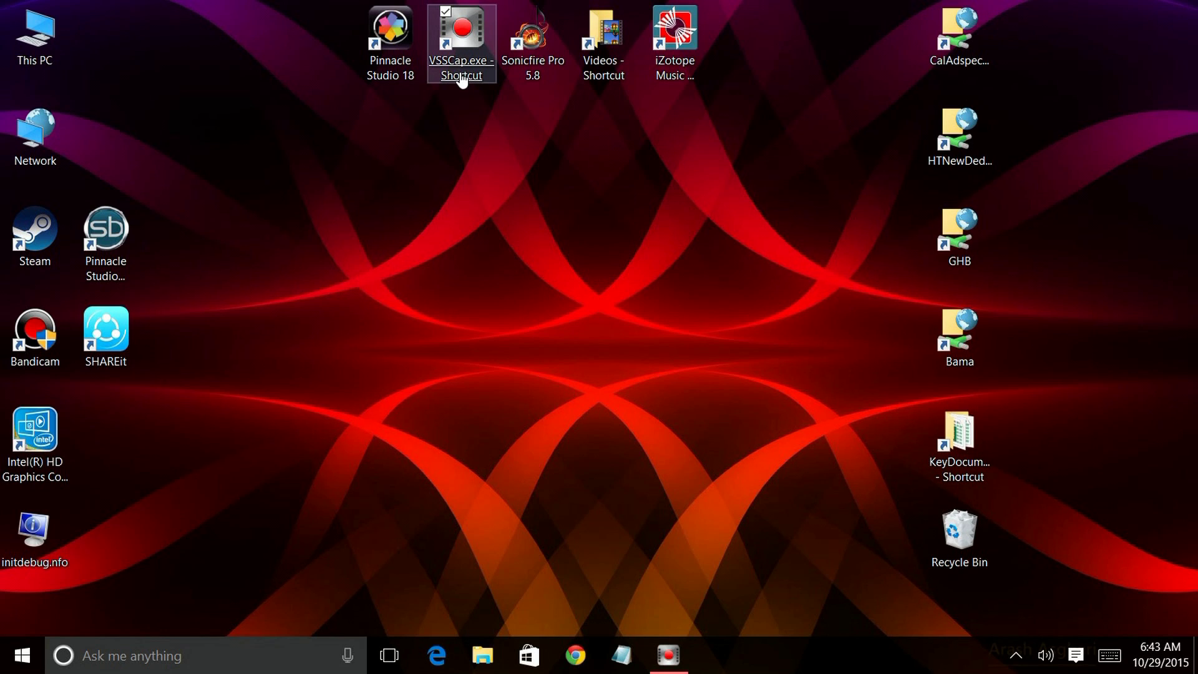
Launch Minecraft and start recording the gameplay with the Game bar.
key(super)
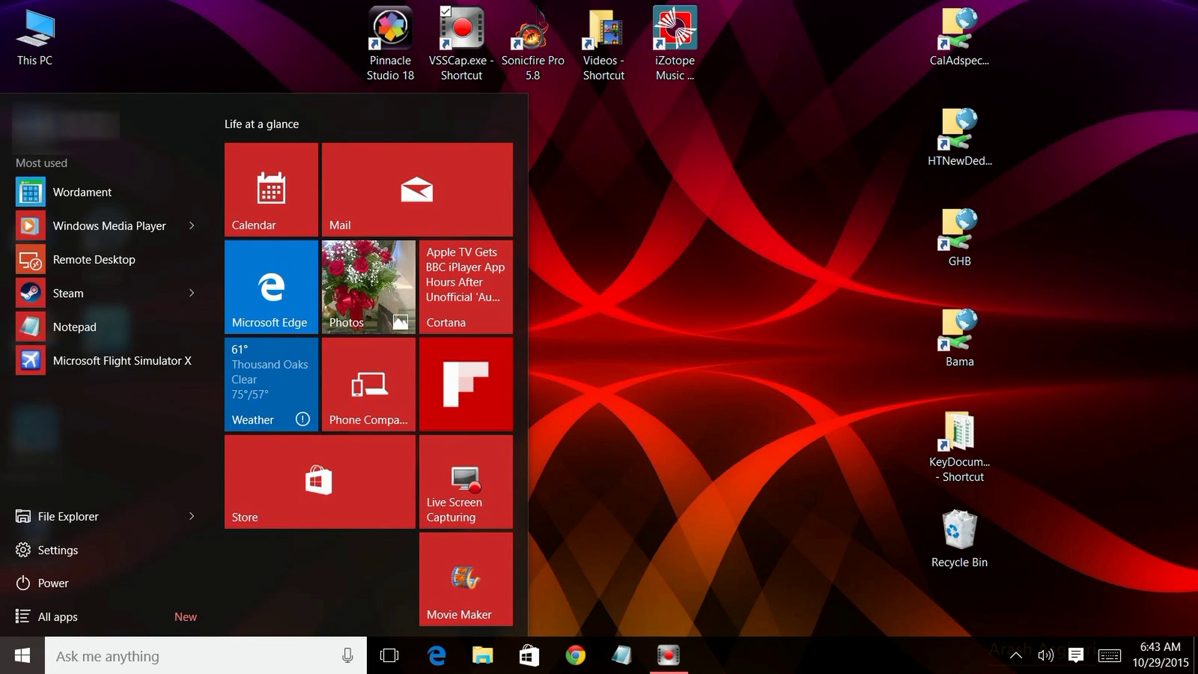
scroll(368, 368, down, 5)
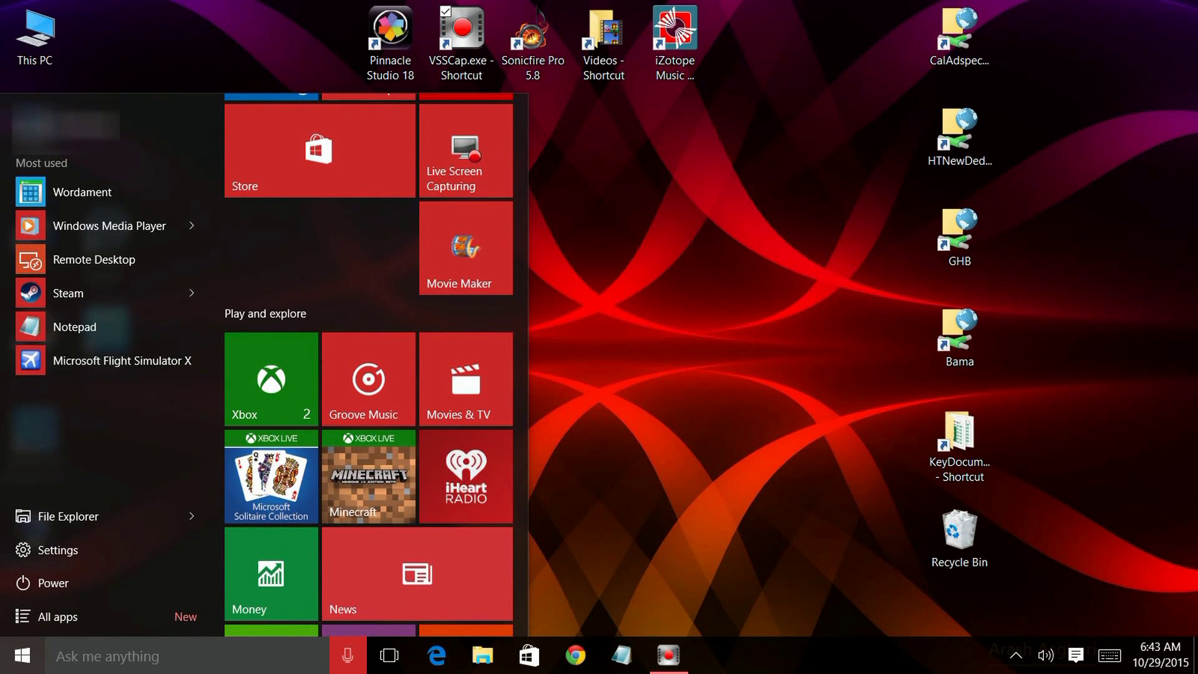
click(369, 477)
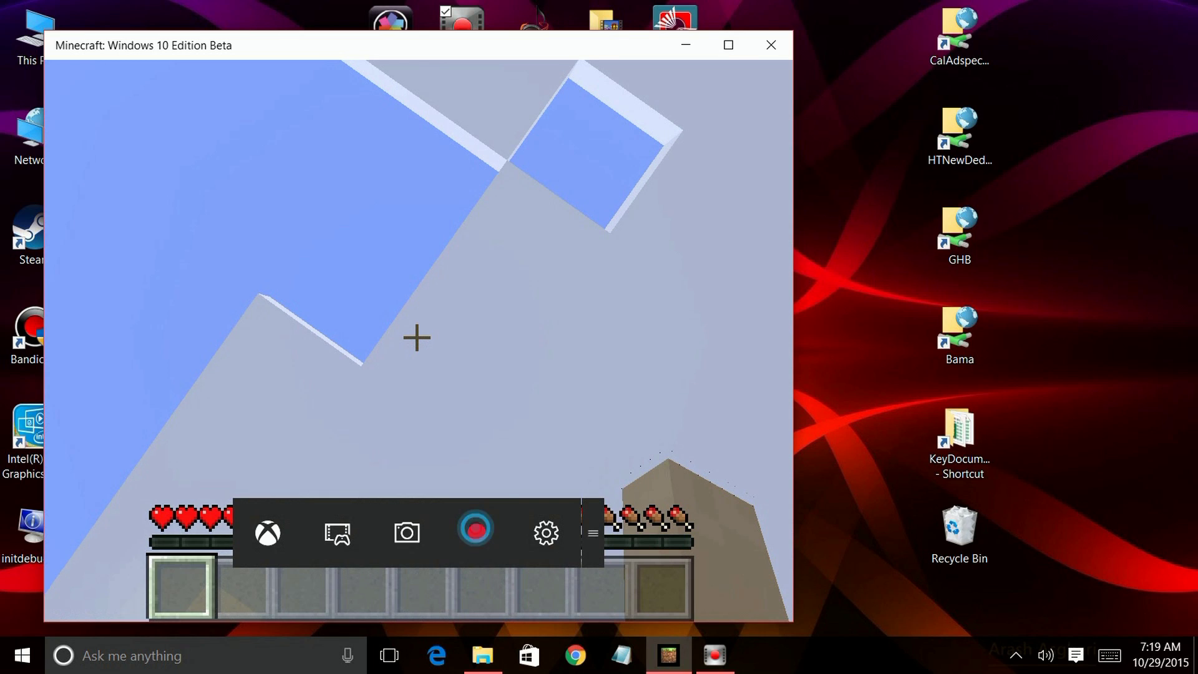
click(477, 533)
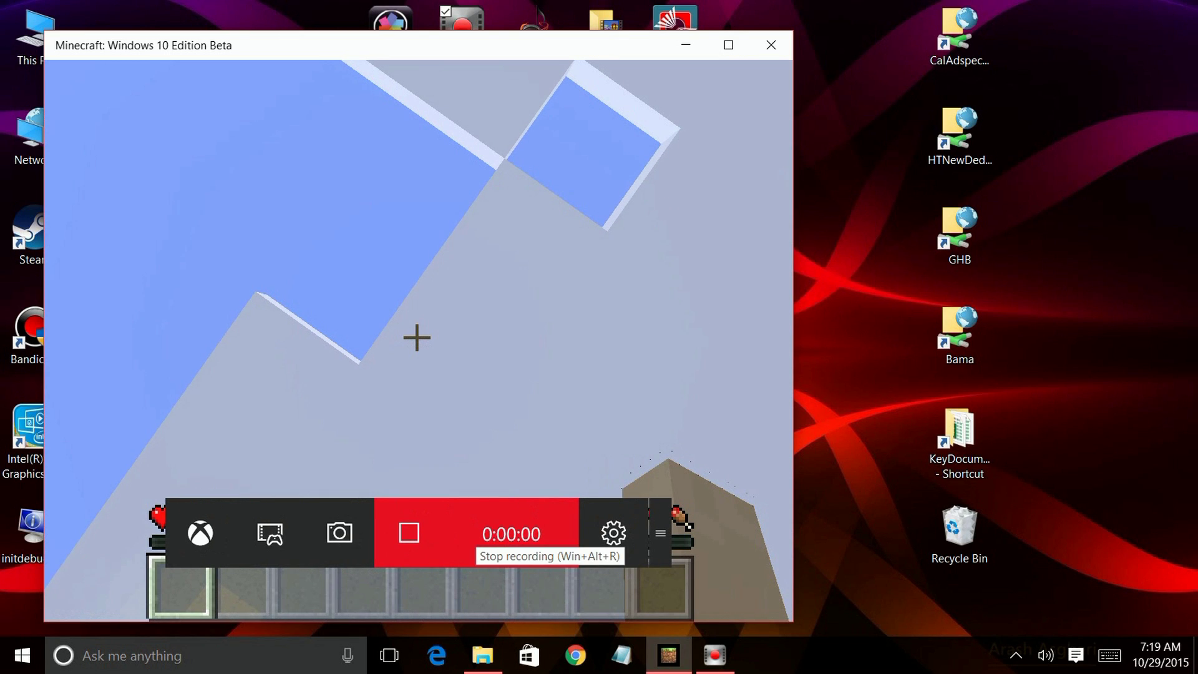
drag(237, 329, 171, 349)
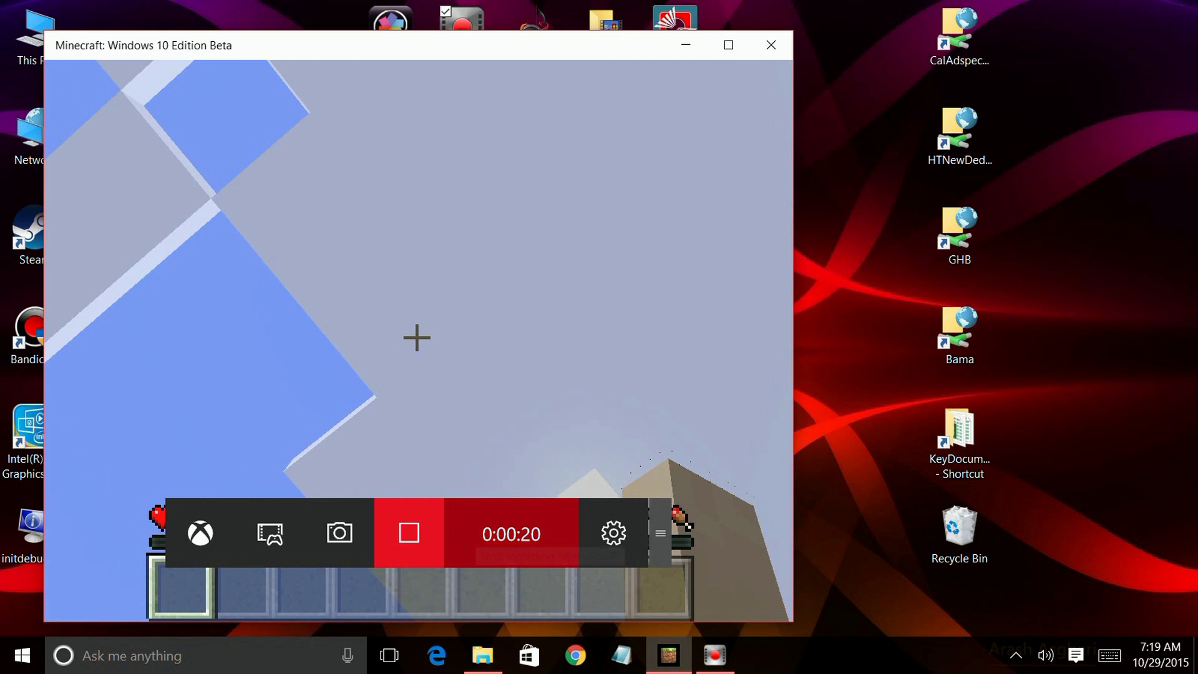
Examine the Game bar's background recording and clip settings, and switch to the Game DVR settings in the Xbox app.
click(613, 532)
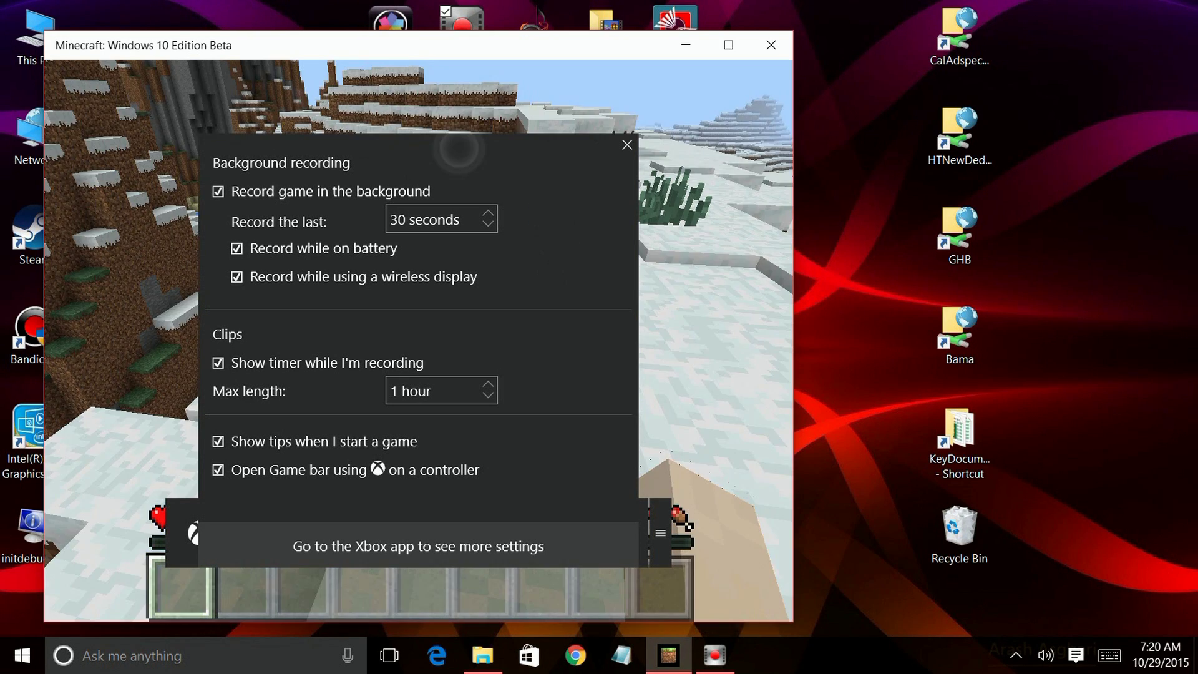
click(626, 145)
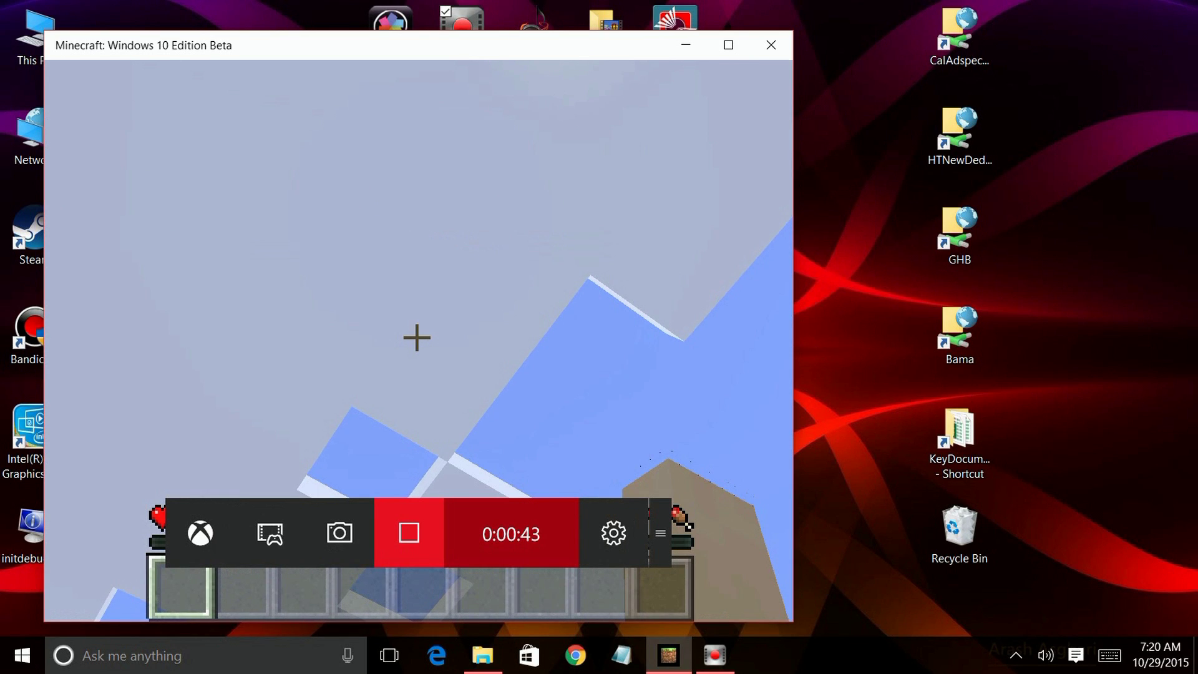
click(614, 533)
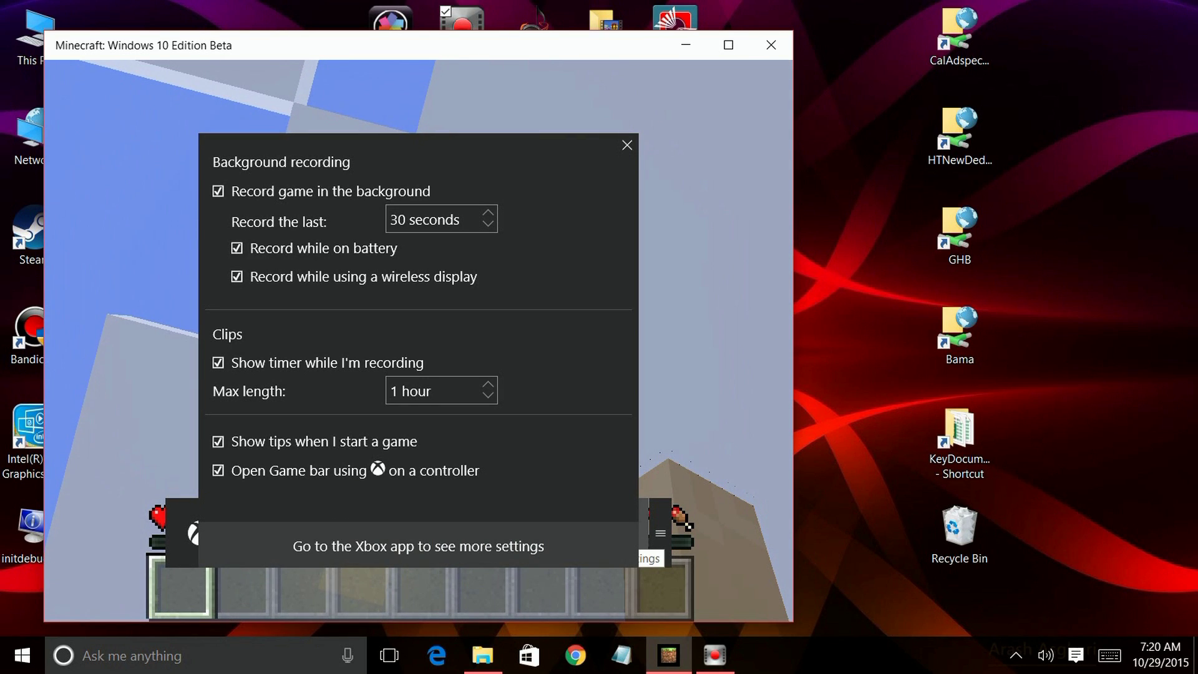
drag(728, 385, 742, 501)
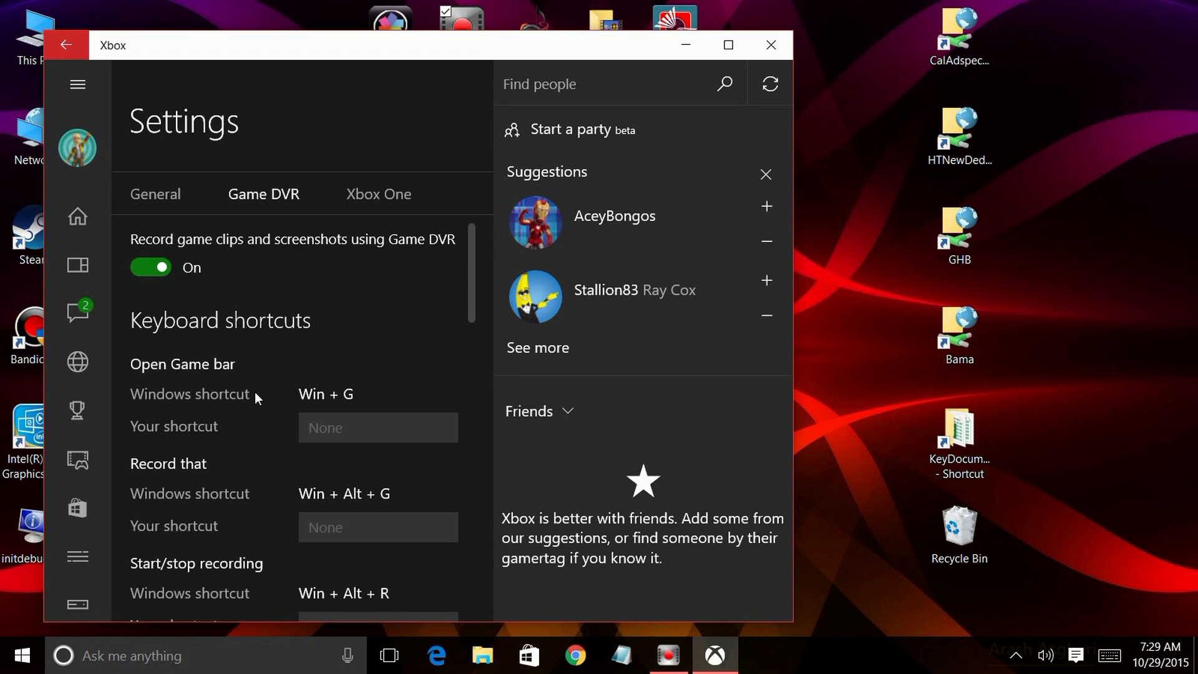
Set the maximum recording time for clips to 1 hour in the Game DVR settings.
scroll(283, 410, down, 3)
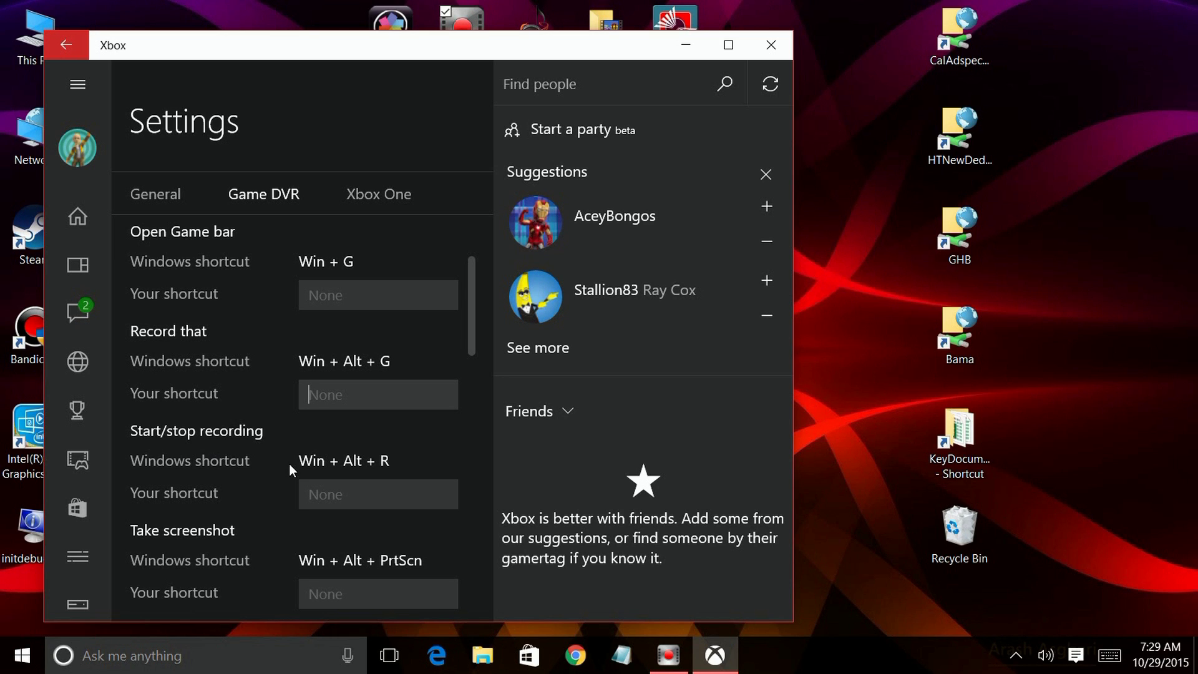
scroll(202, 456, down, 4)
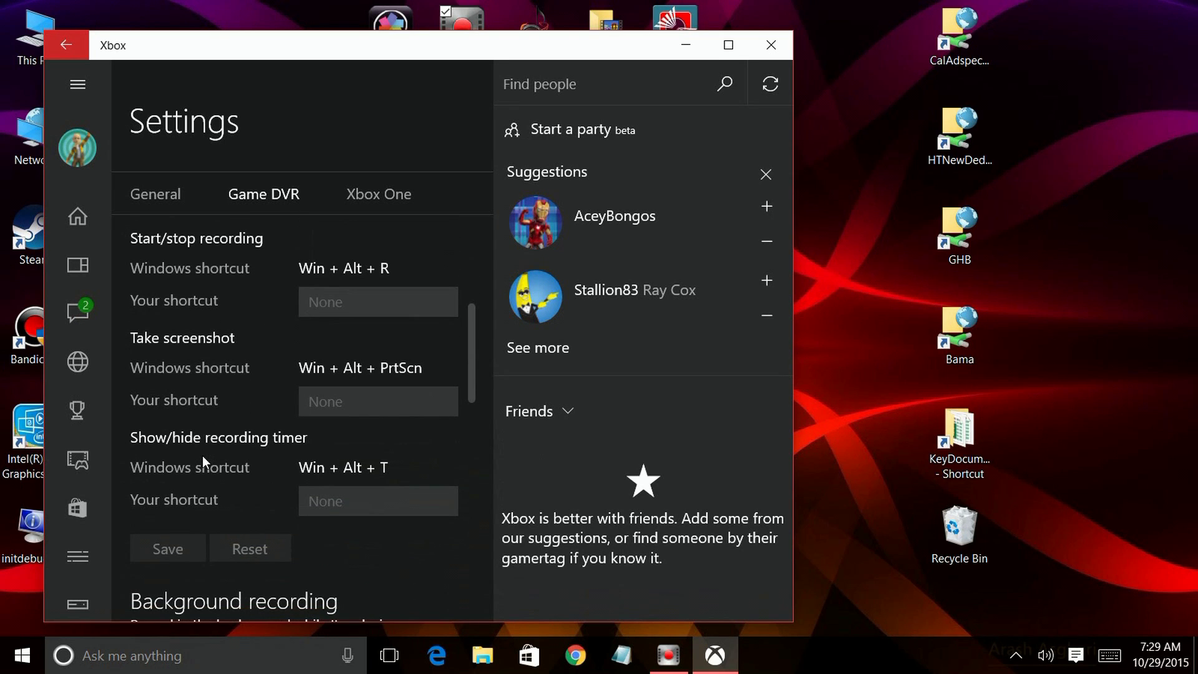
scroll(202, 455, down, 1)
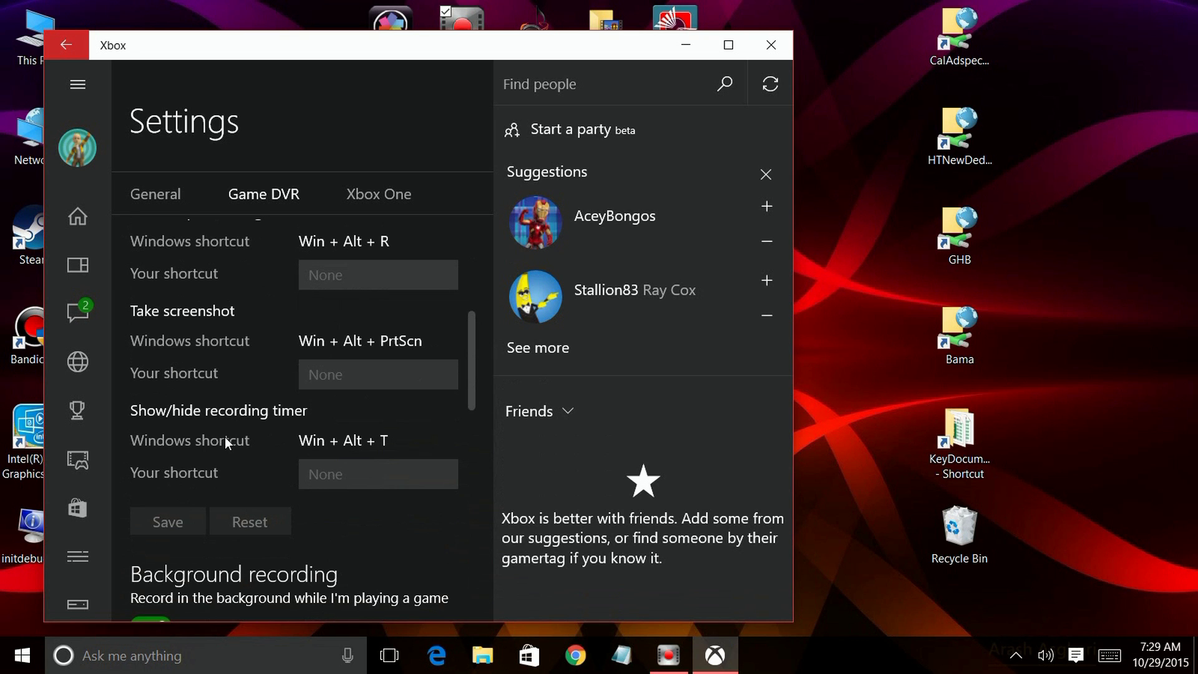
scroll(224, 437, down, 5)
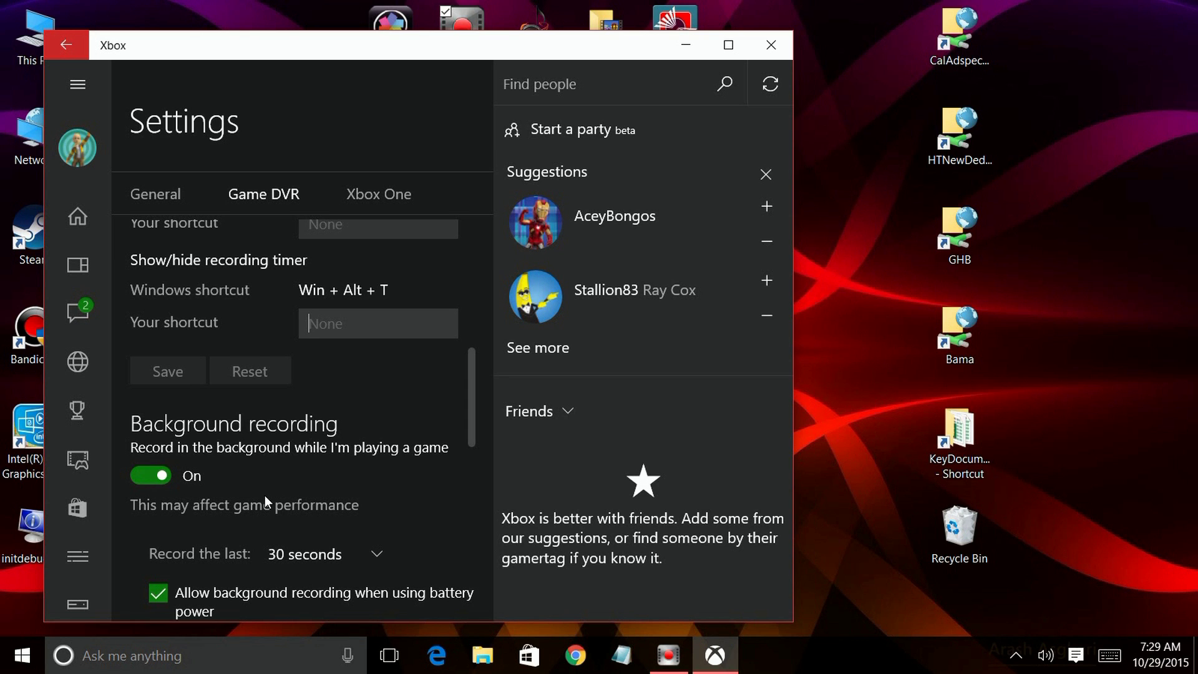
scroll(264, 496, down, 7)
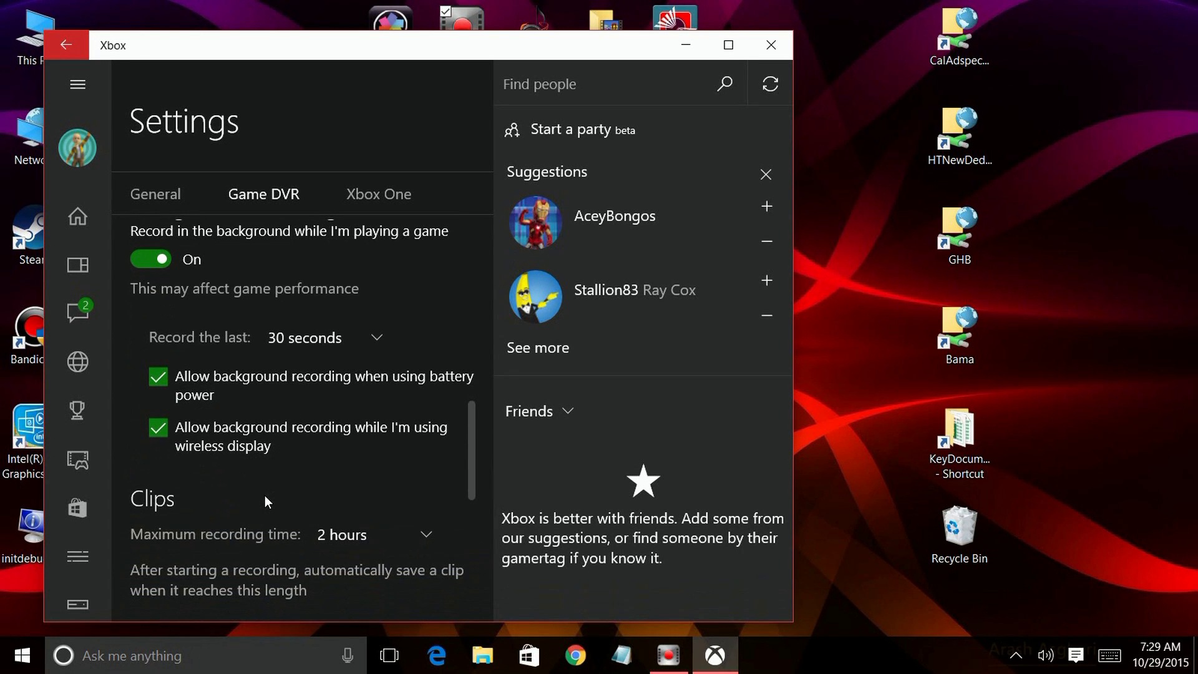
scroll(265, 501, down, 1)
scroll(300, 418, down, 4)
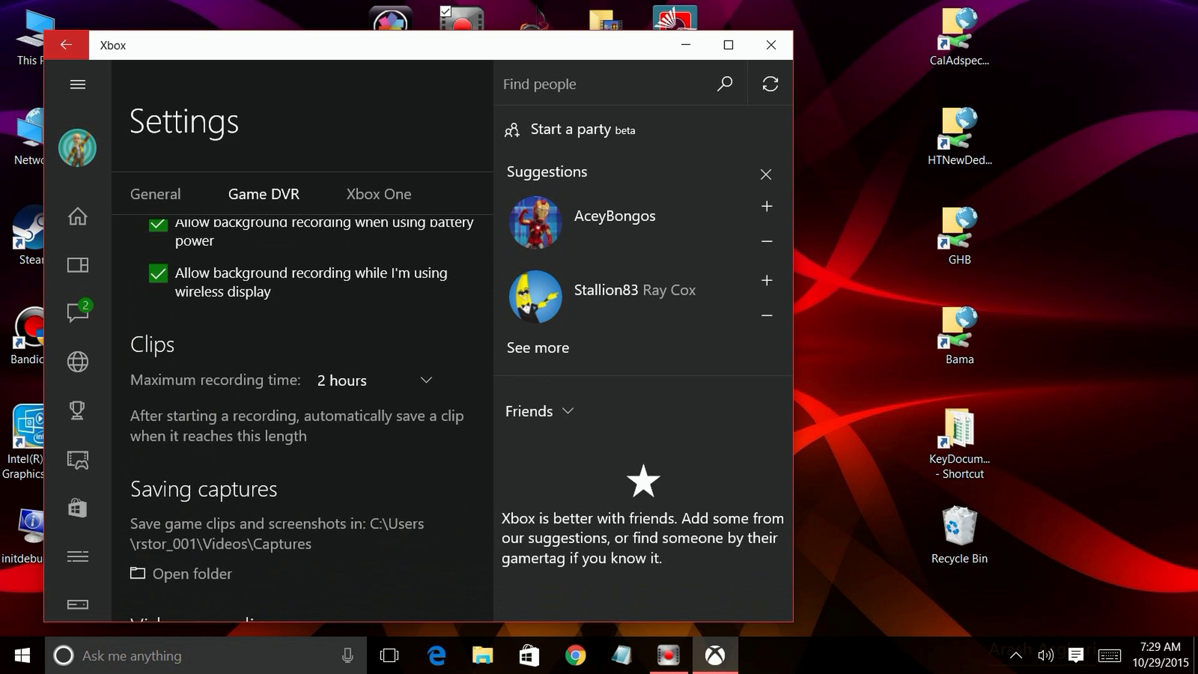
key(Up)
Set the audio quality for recorded game clips to 192 Kbps.
scroll(300, 418, down, 4)
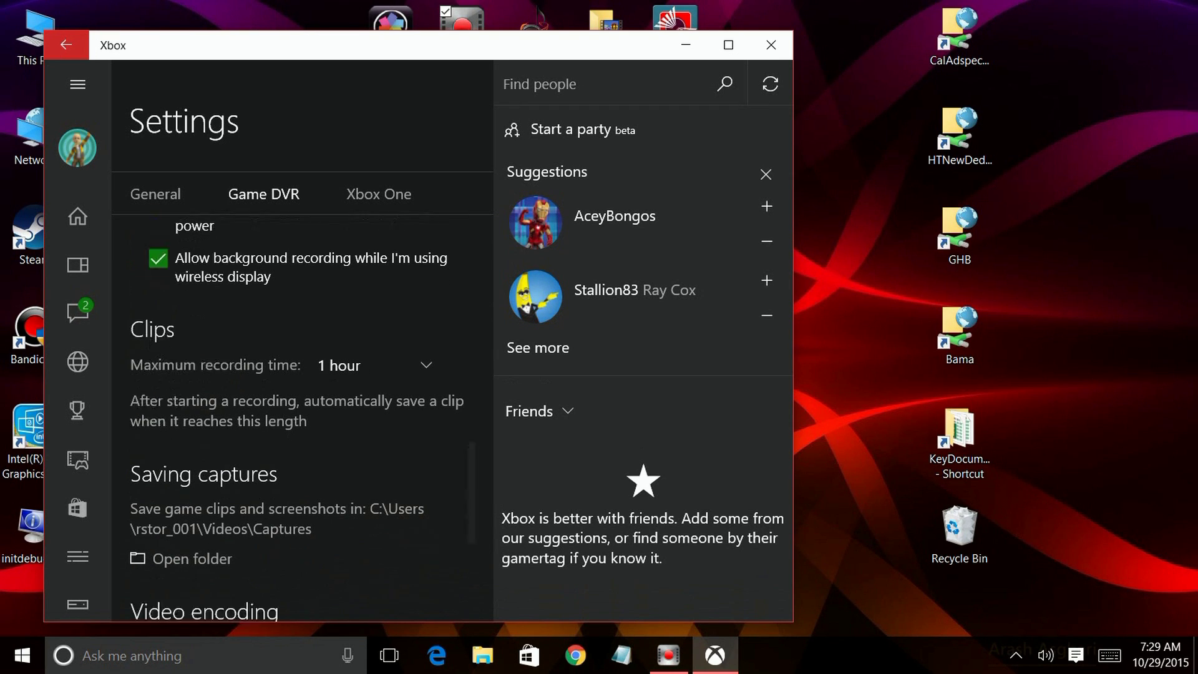
scroll(302, 419, down, 1)
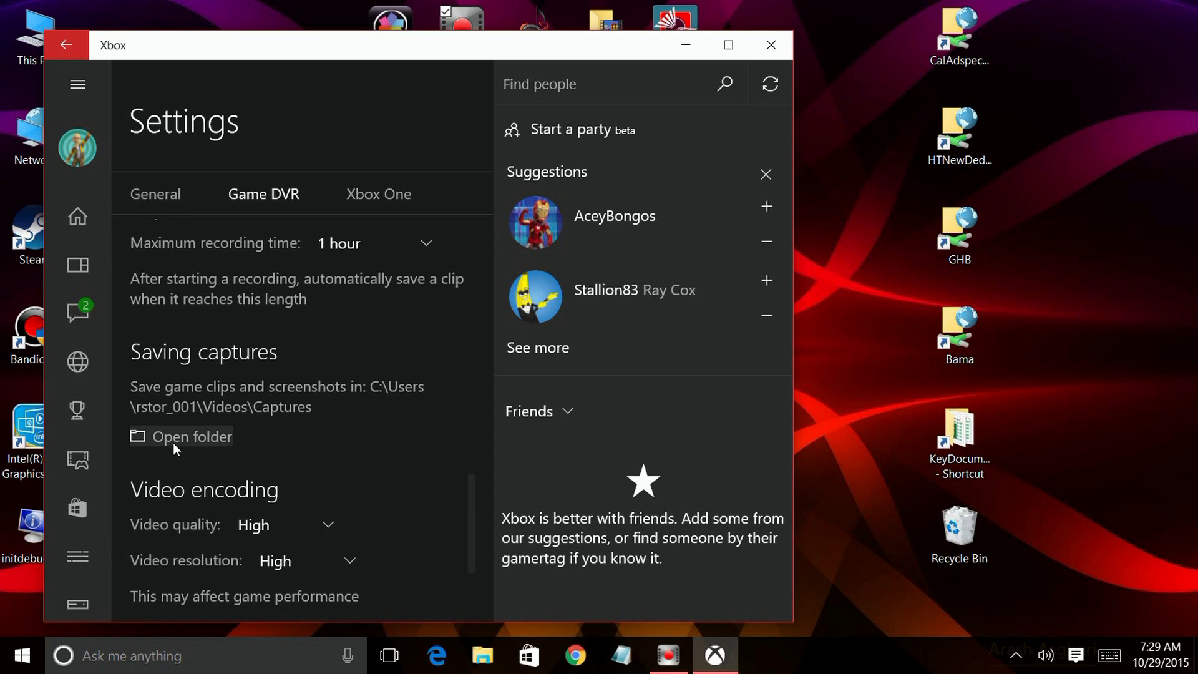
scroll(173, 443, down, 5)
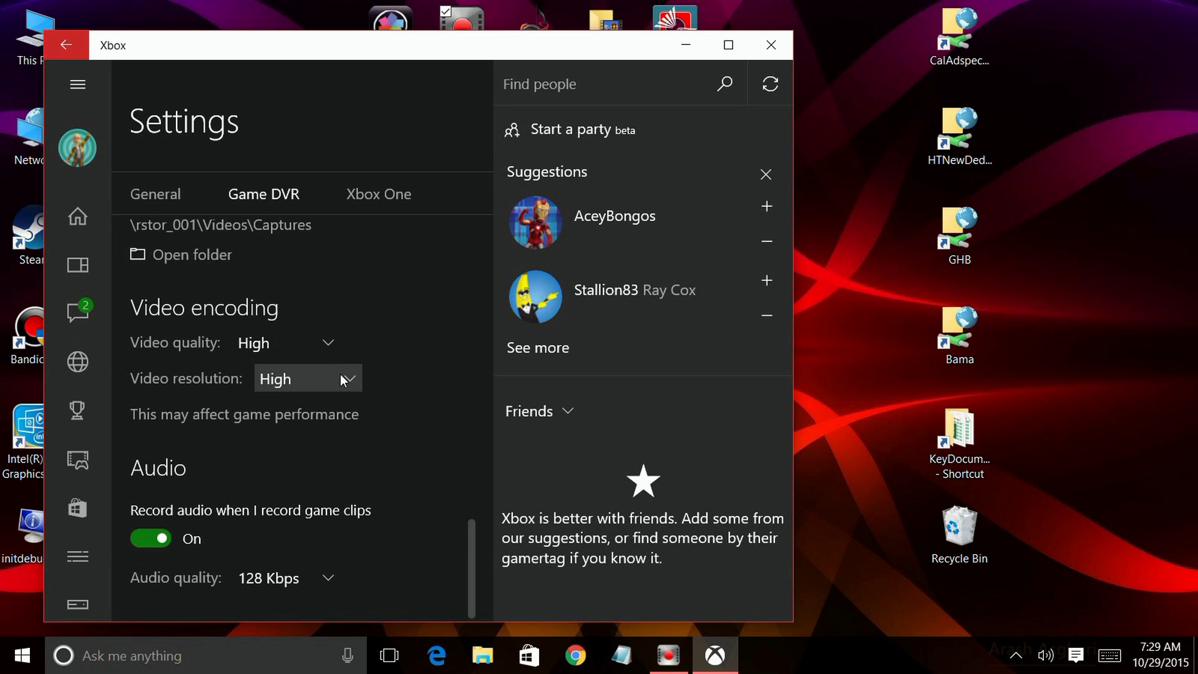
scroll(270, 486, down, 1)
scroll(269, 485, up, 1)
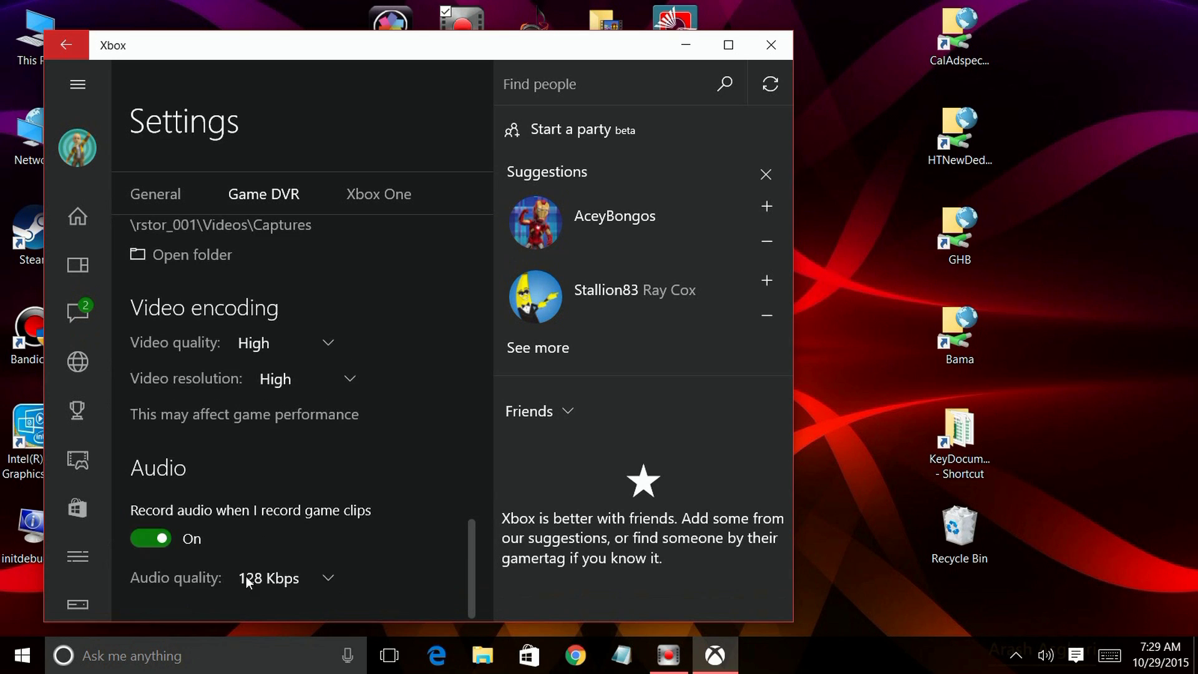
click(286, 582)
click(325, 587)
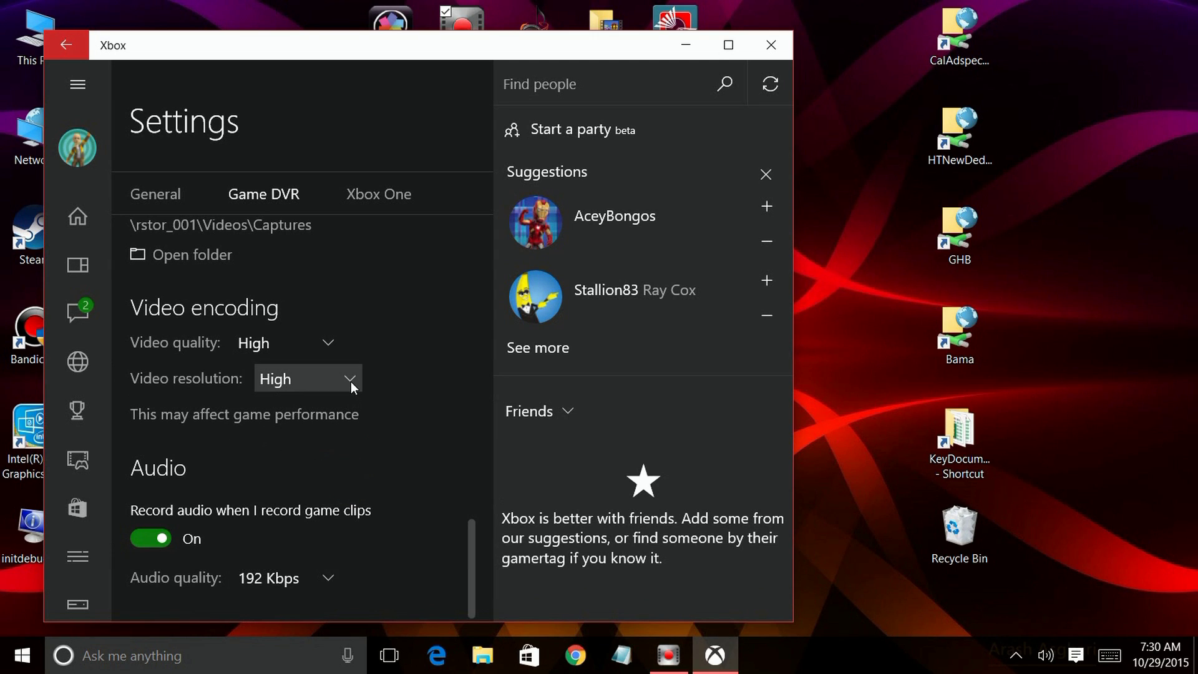
Examine the available options for video resolution and video quality under video encoding.
click(350, 380)
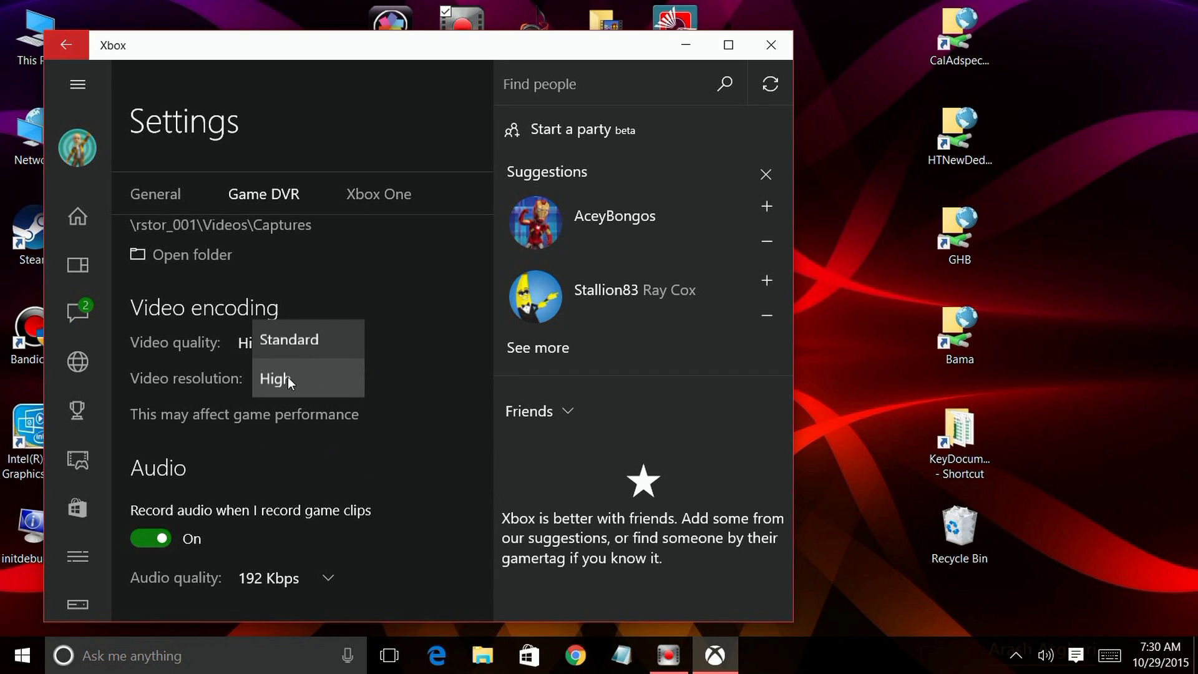
click(437, 348)
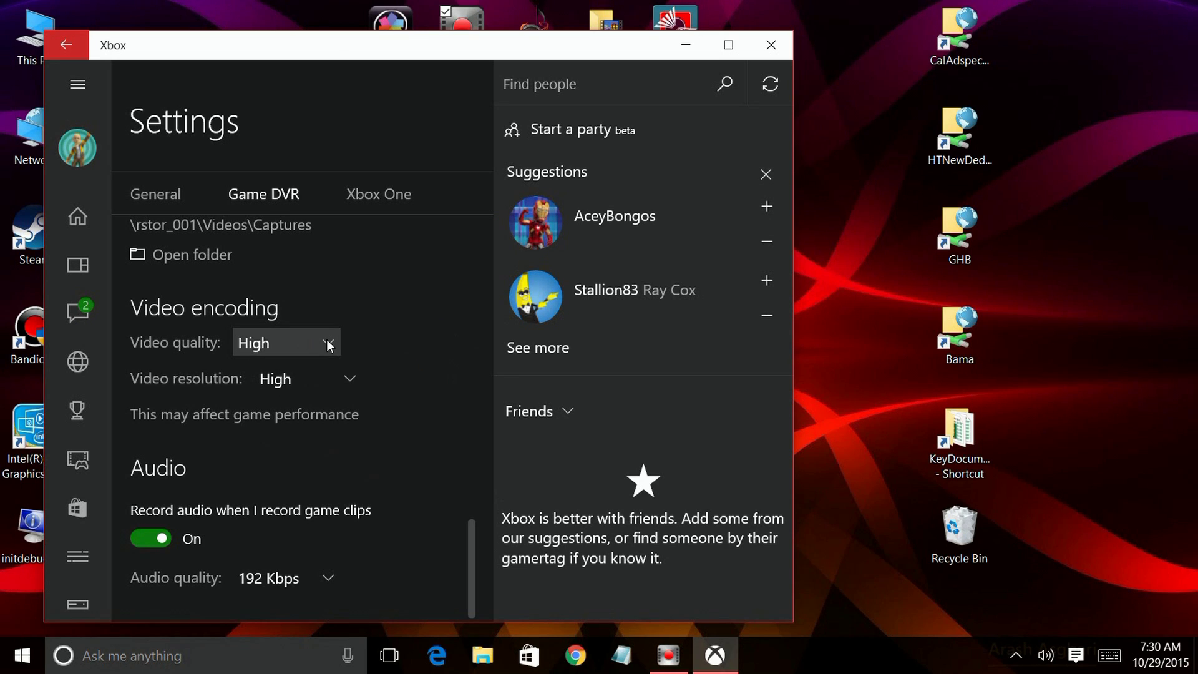
click(329, 345)
click(397, 324)
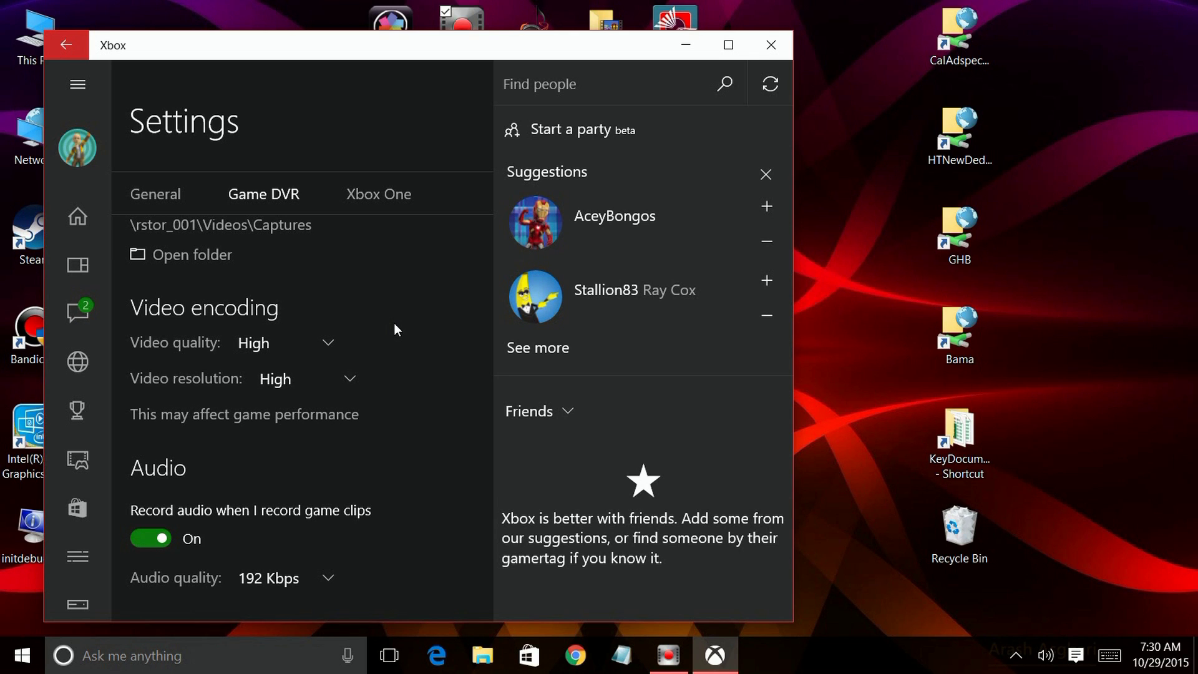
Set the audio quality for recorded game clips to 128 Kbps.
click(314, 583)
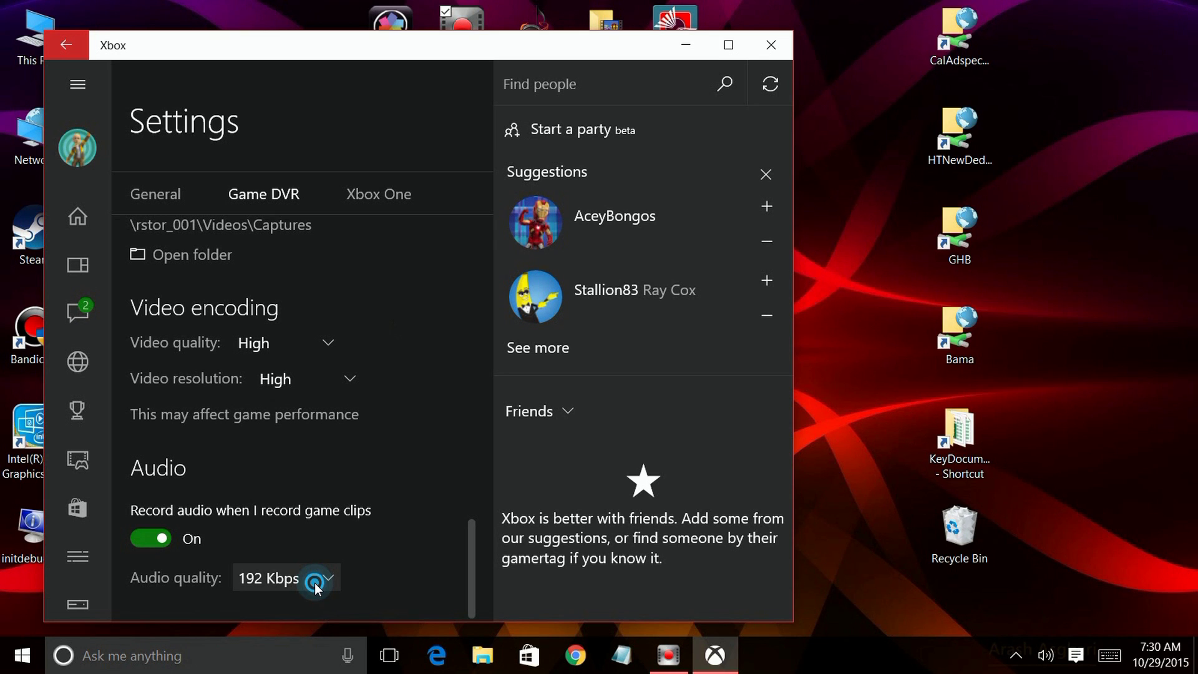
click(271, 507)
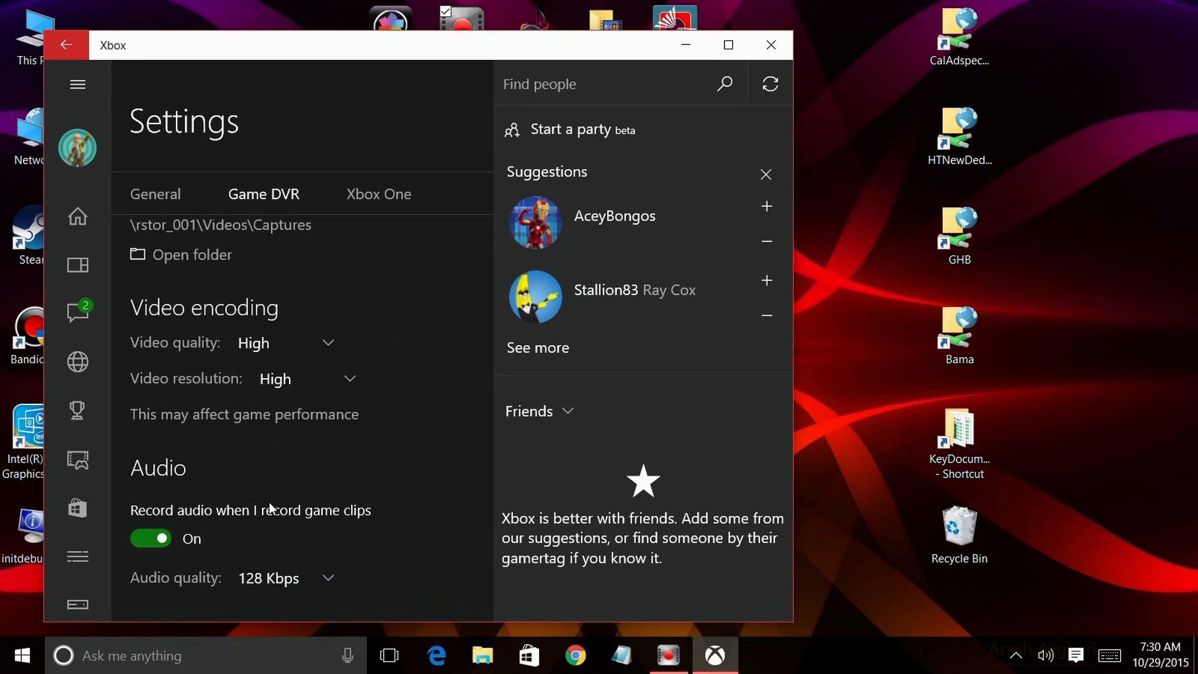
scroll(270, 509, down, 3)
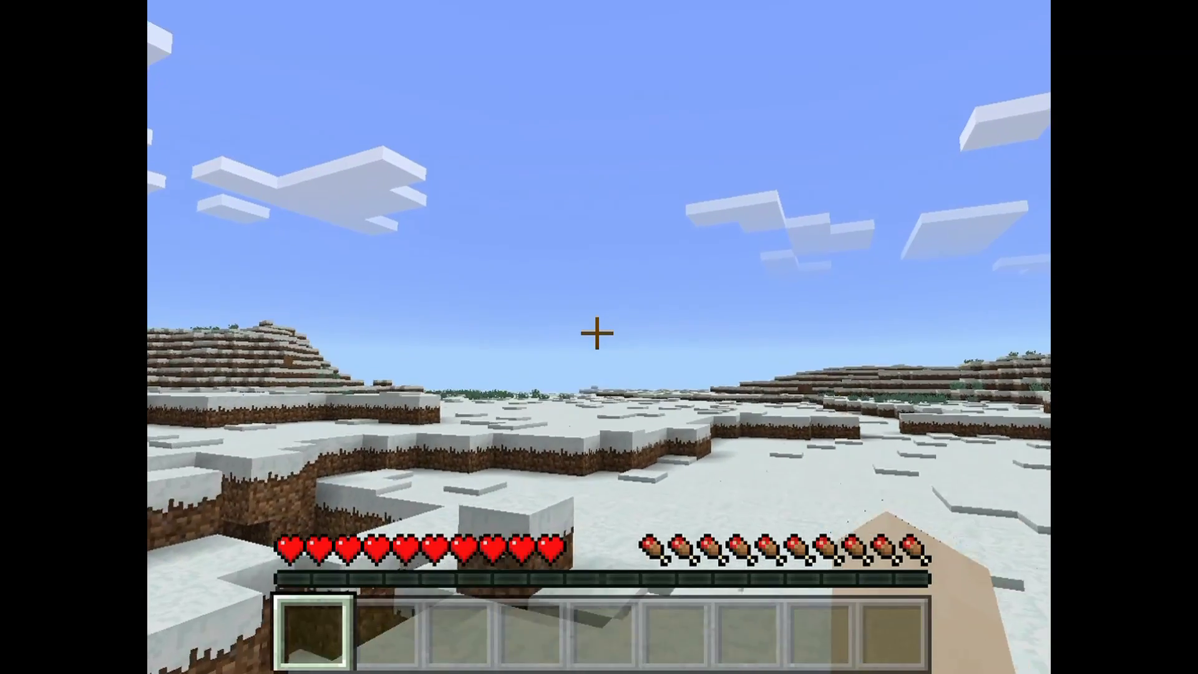
key(w)
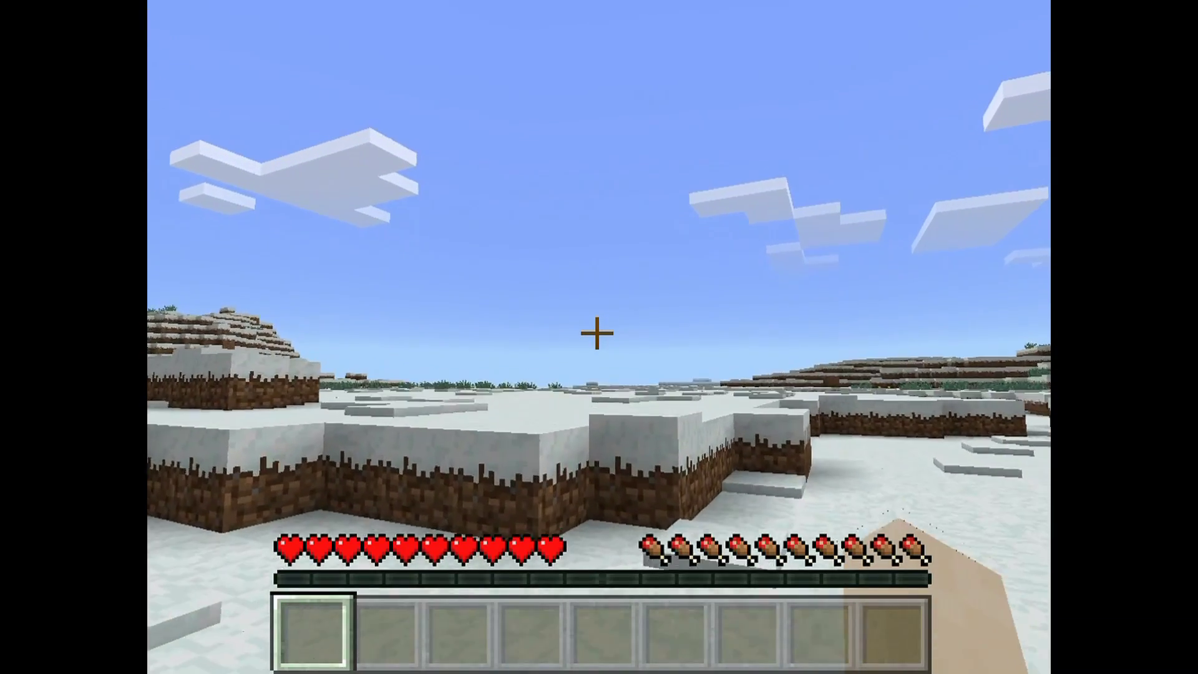
key(w)
key(w)
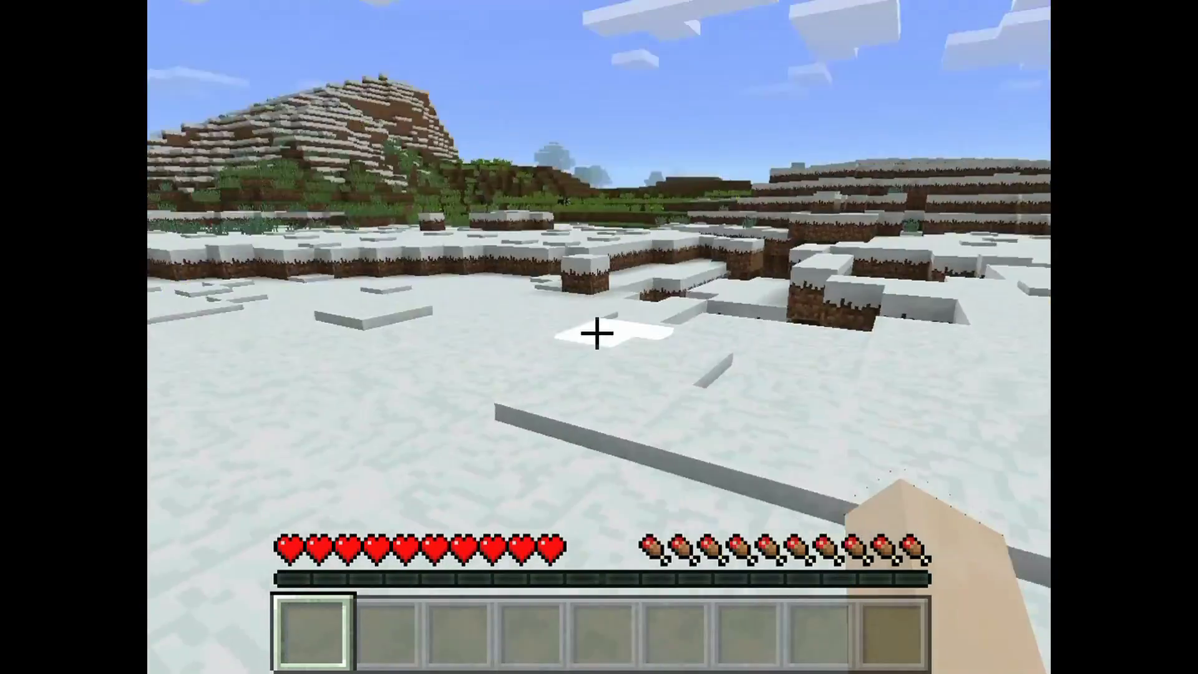
key(w)
mouse_move(597, 334)
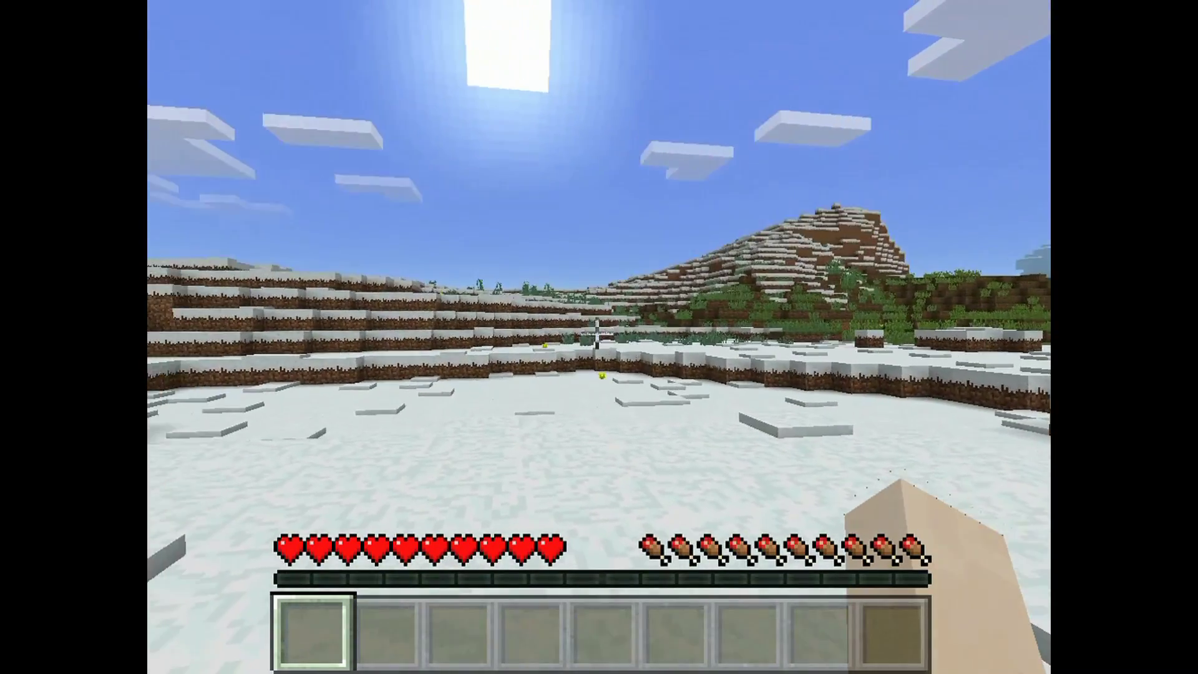
key(w)
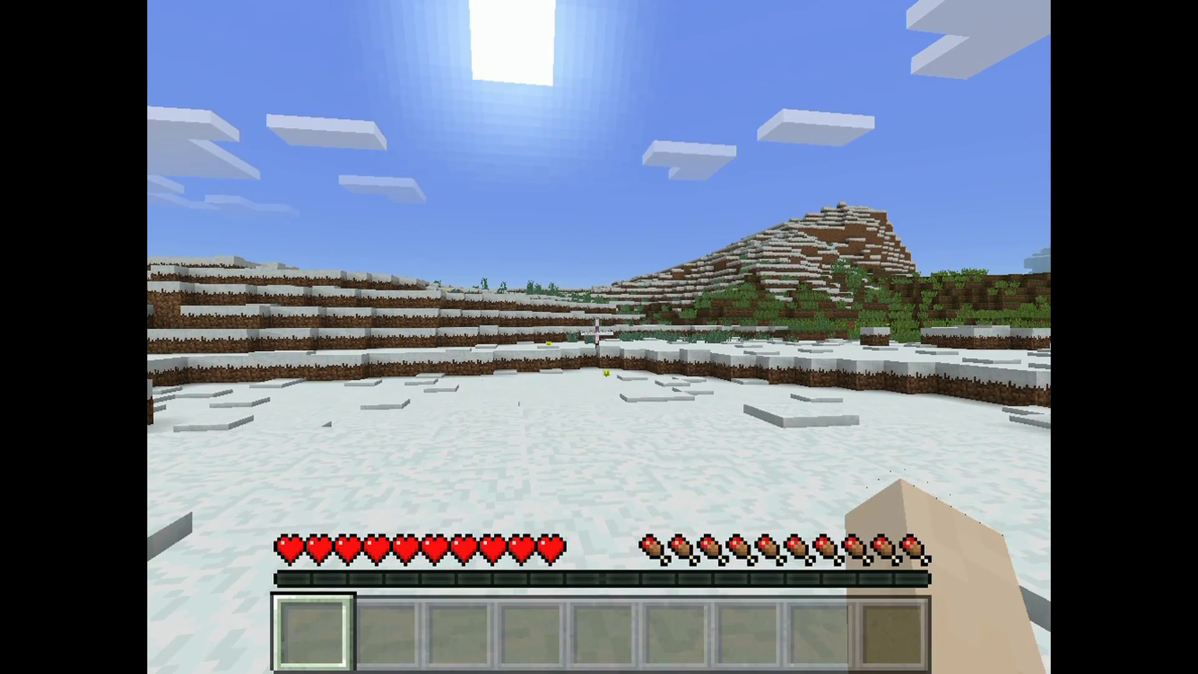
key(w)
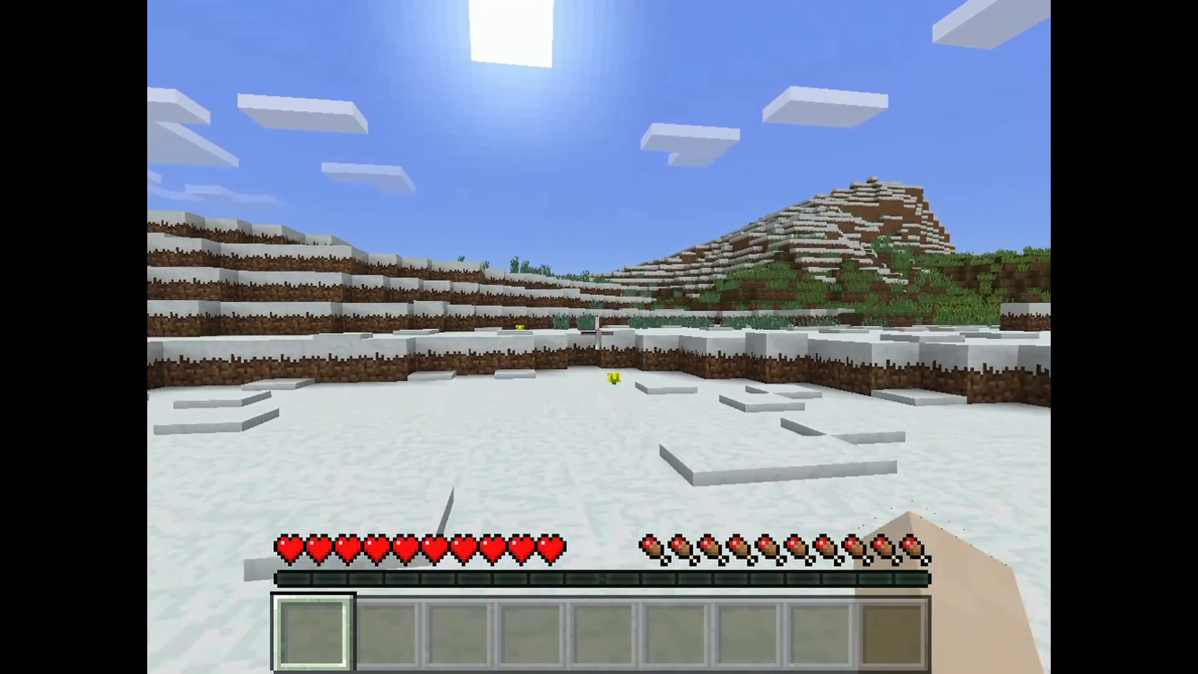
key(w)
key(w)
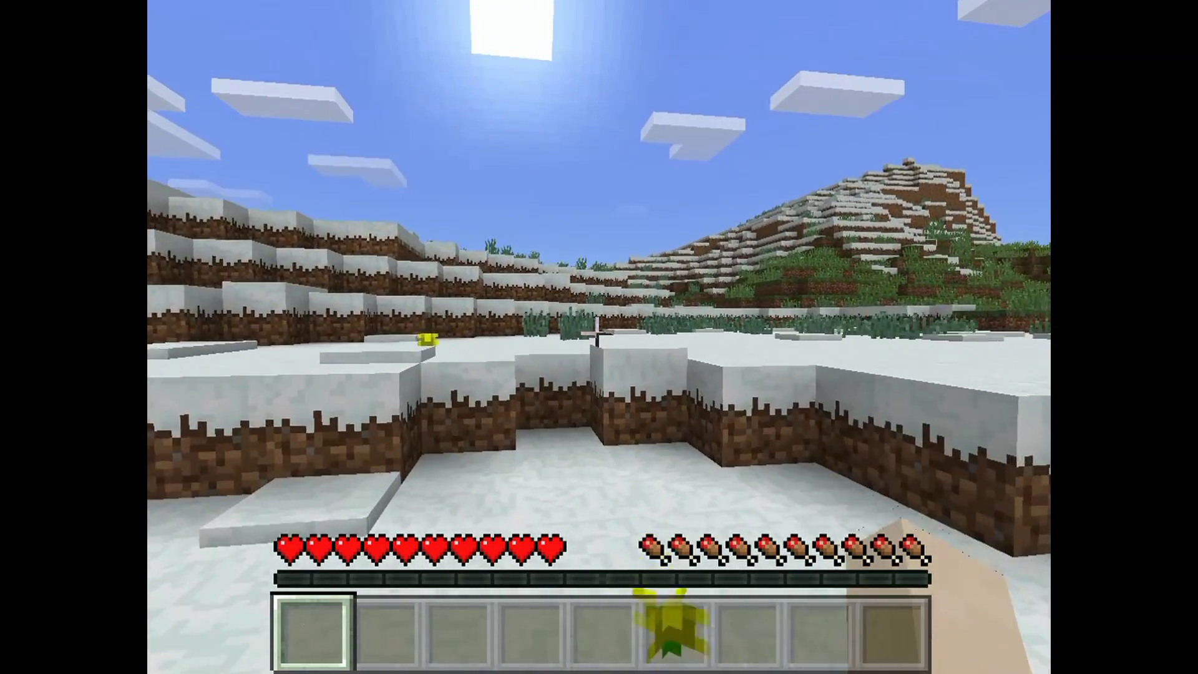
key(space)
key(w)
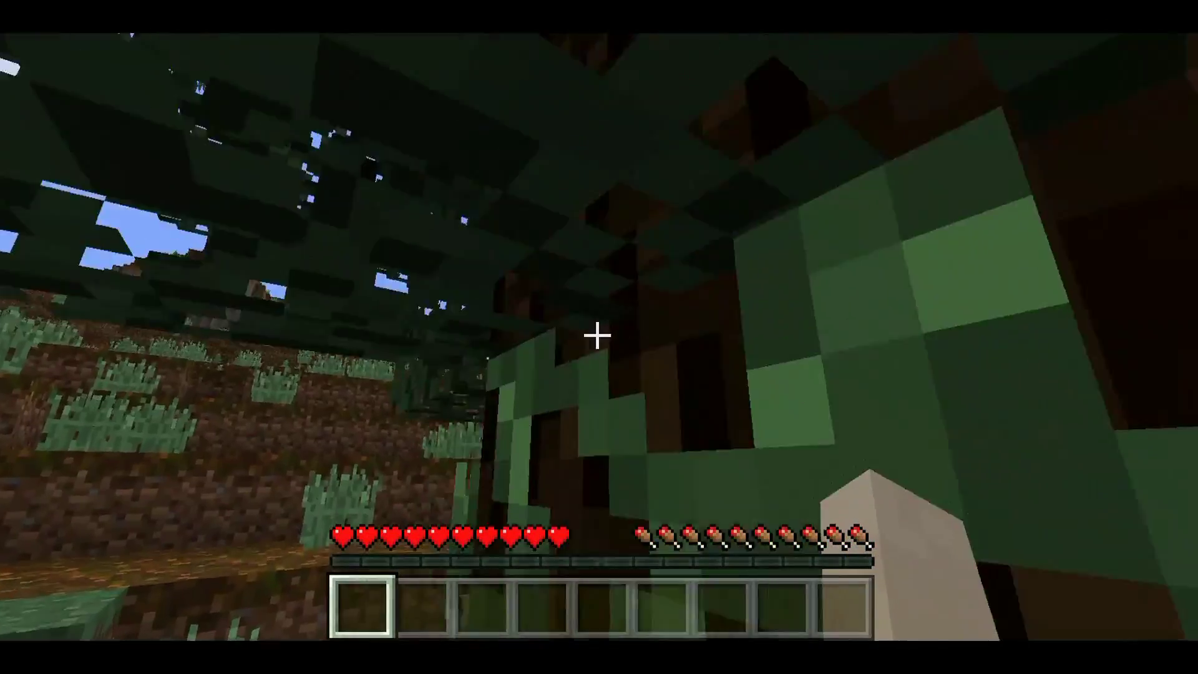
key(w)
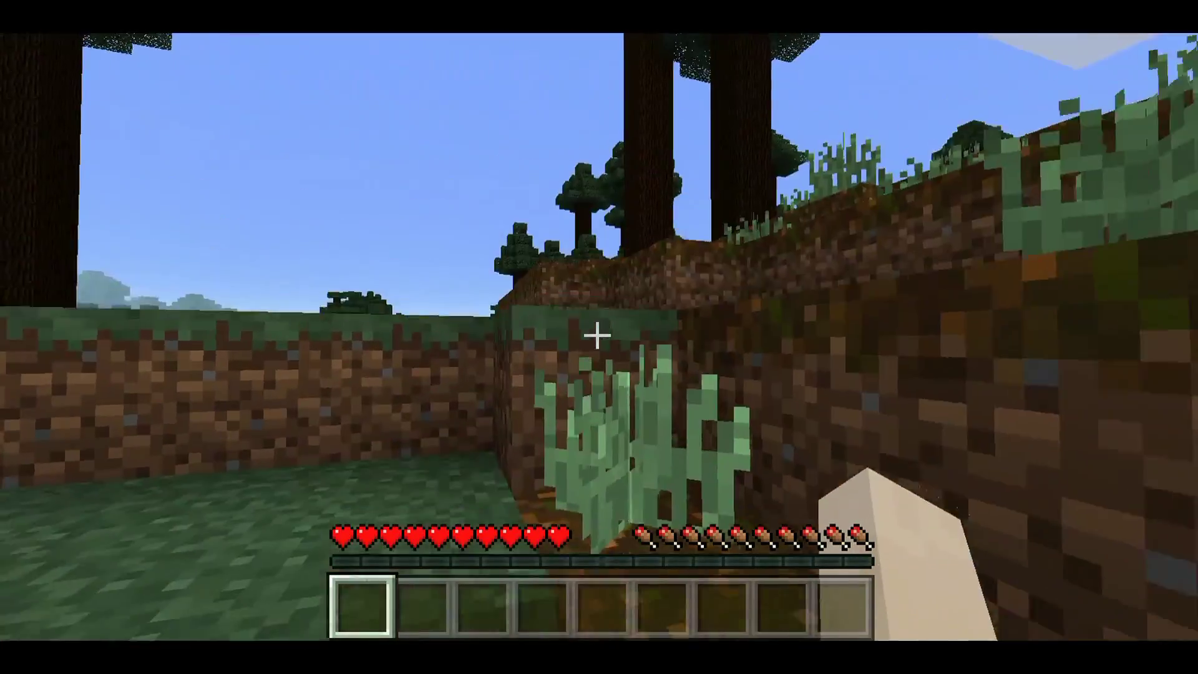
key(w)
key(space)
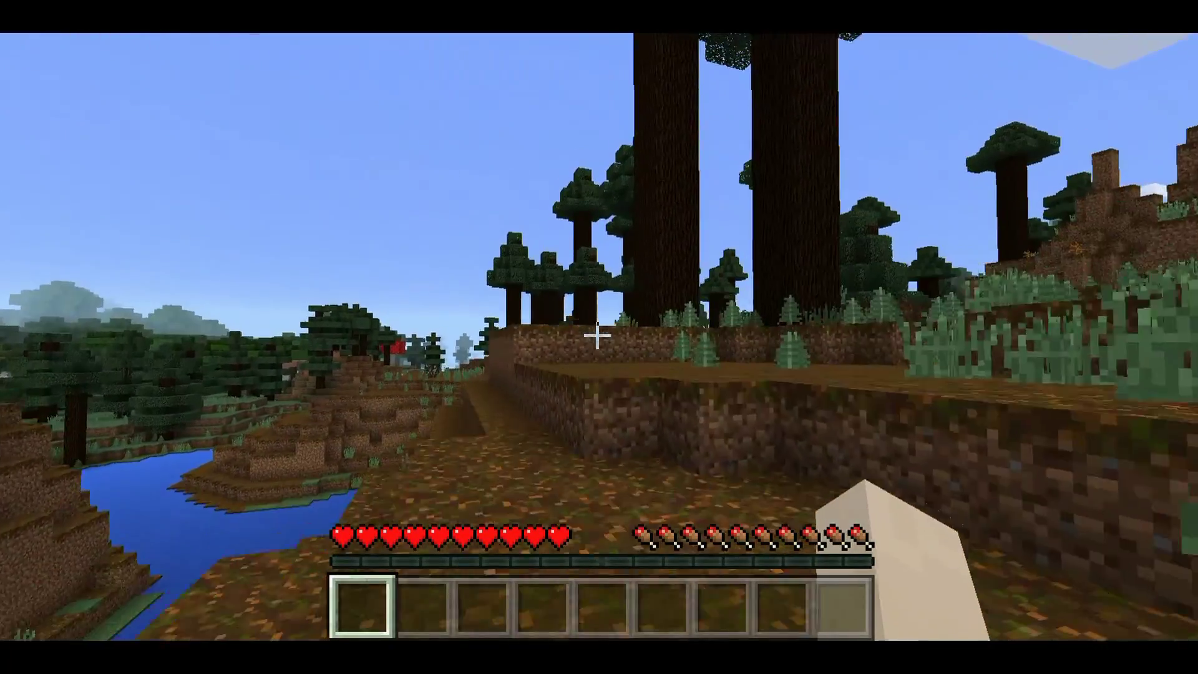
key(w)
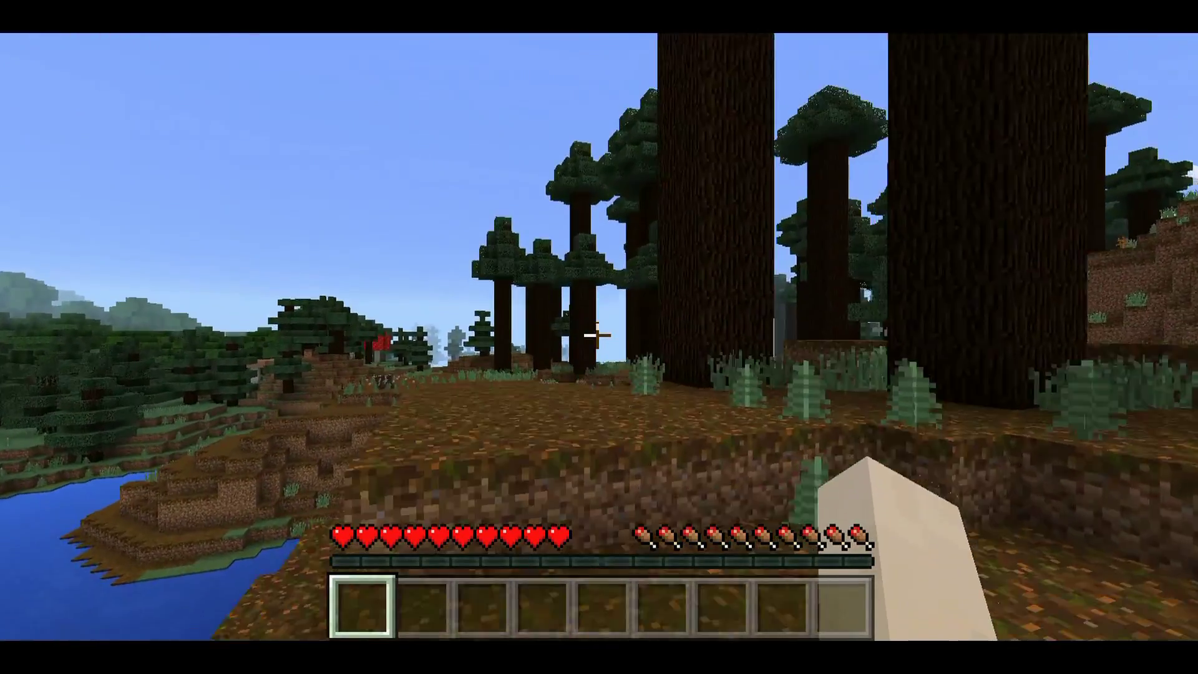
key(w)
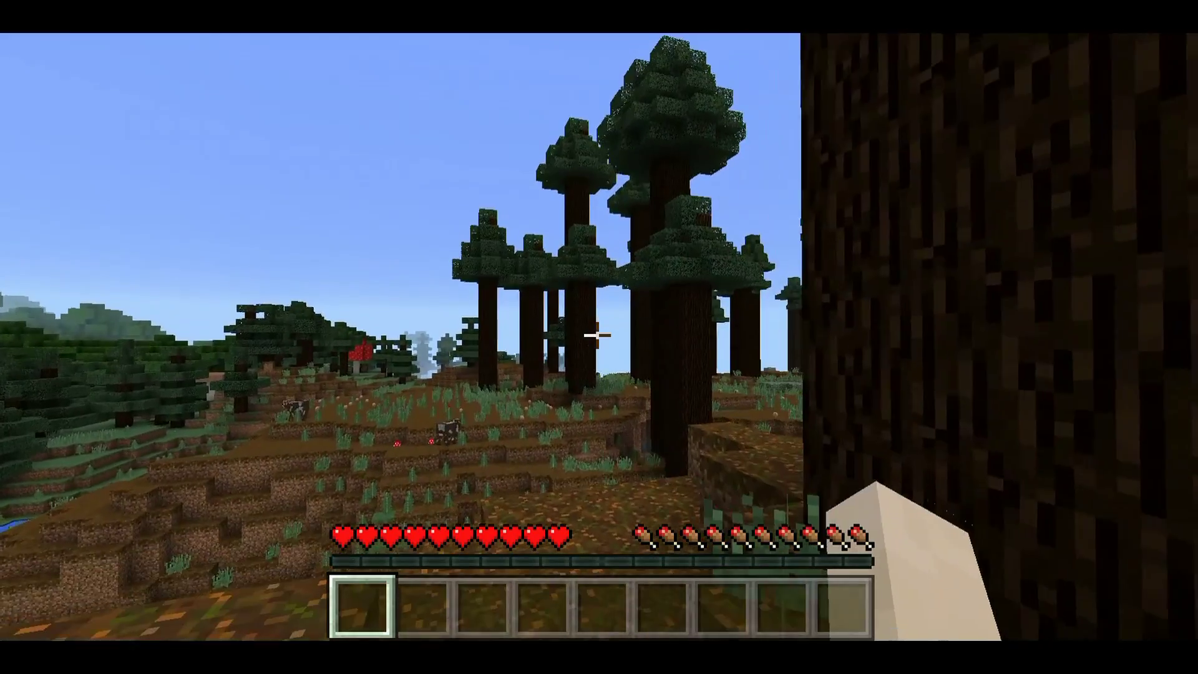
key(w)
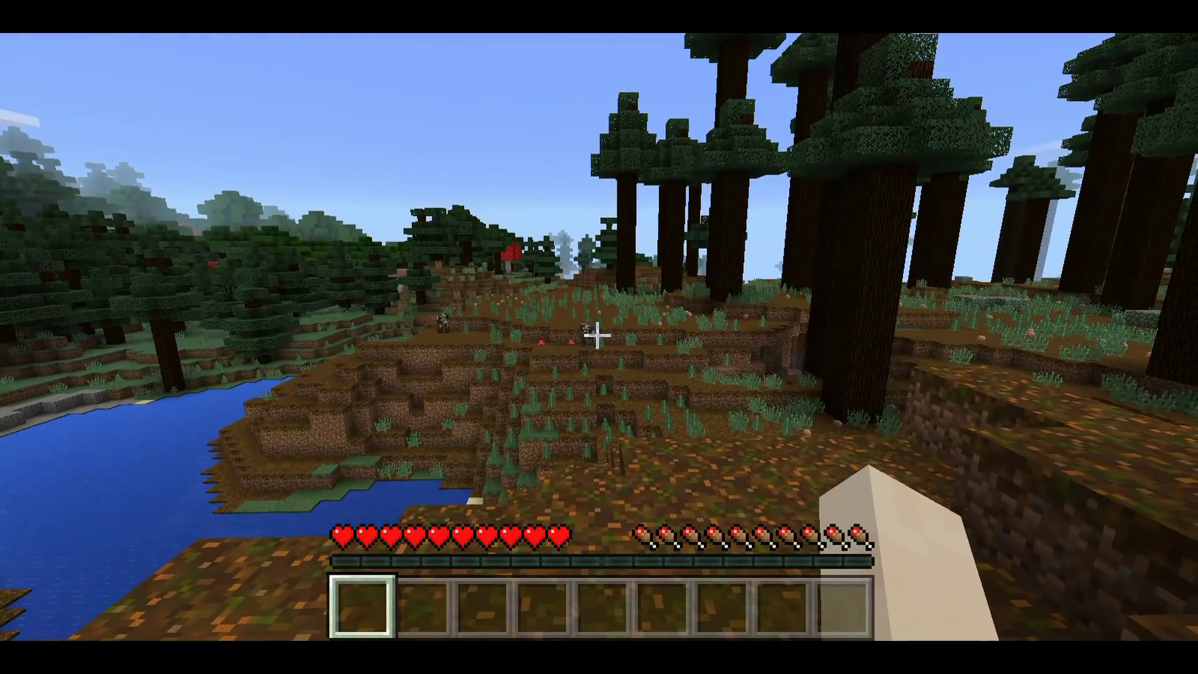